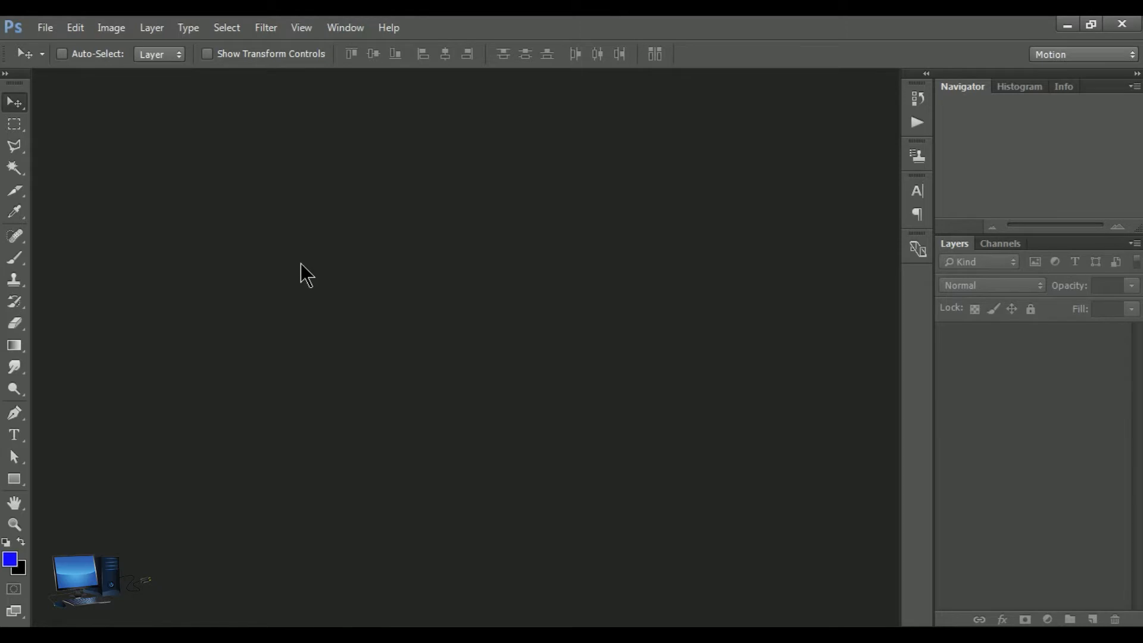
Delete the existing Roach-assets folder from the Photo folder while browsing for files to open, then close the browser
{"action": "left_click", "coordinate": [49, 32]}
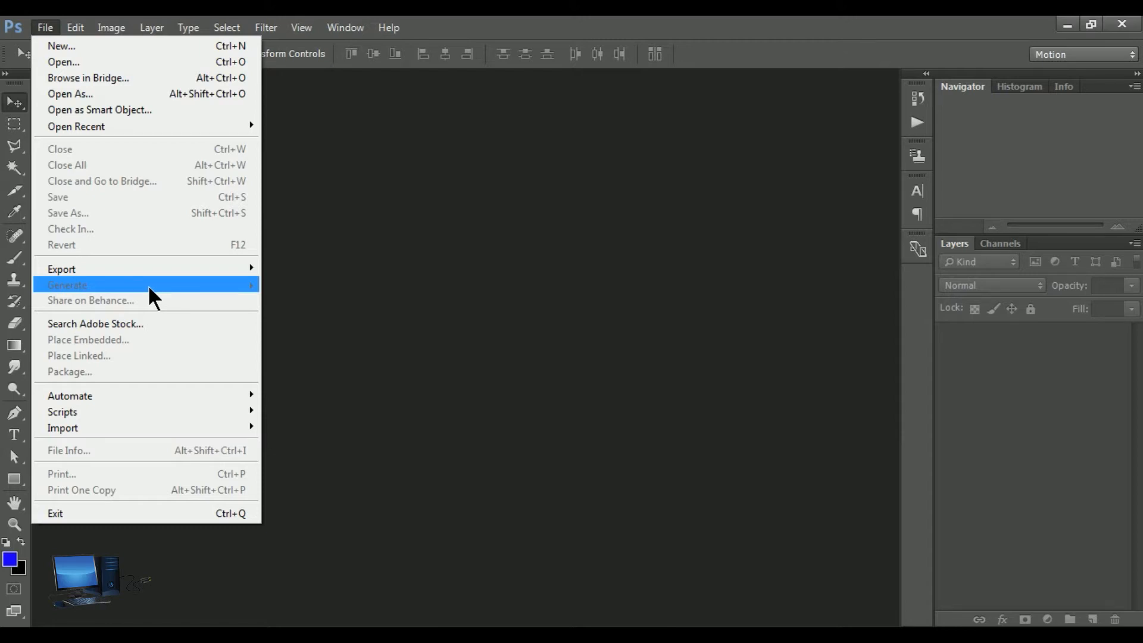
{"action": "left_click", "coordinate": [117, 63]}
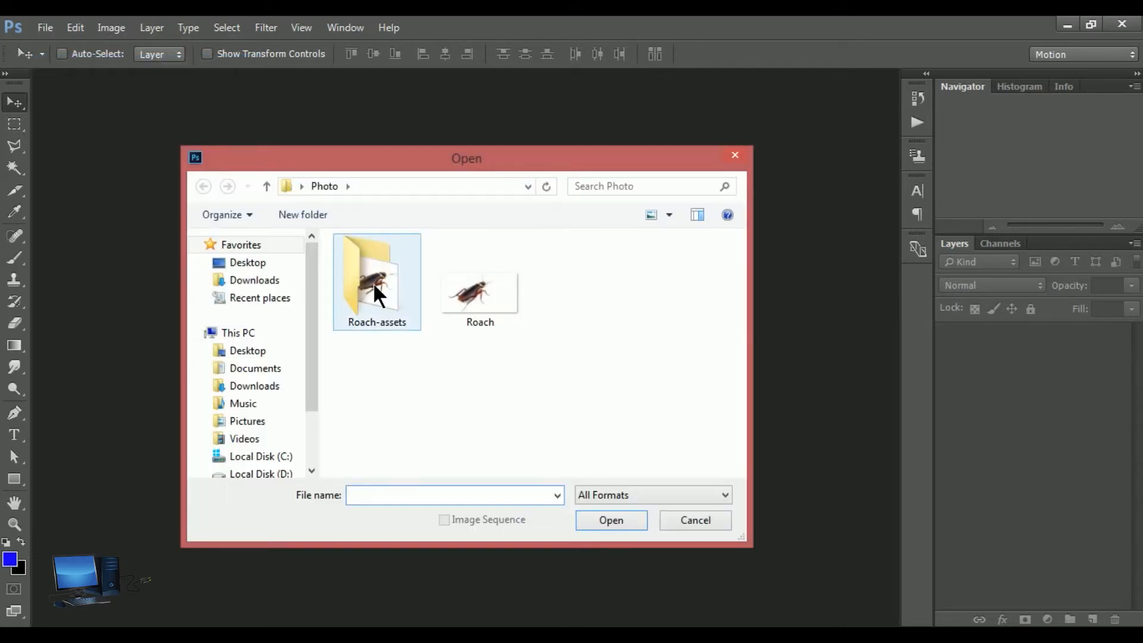
{"action": "right_click", "coordinate": [372, 282]}
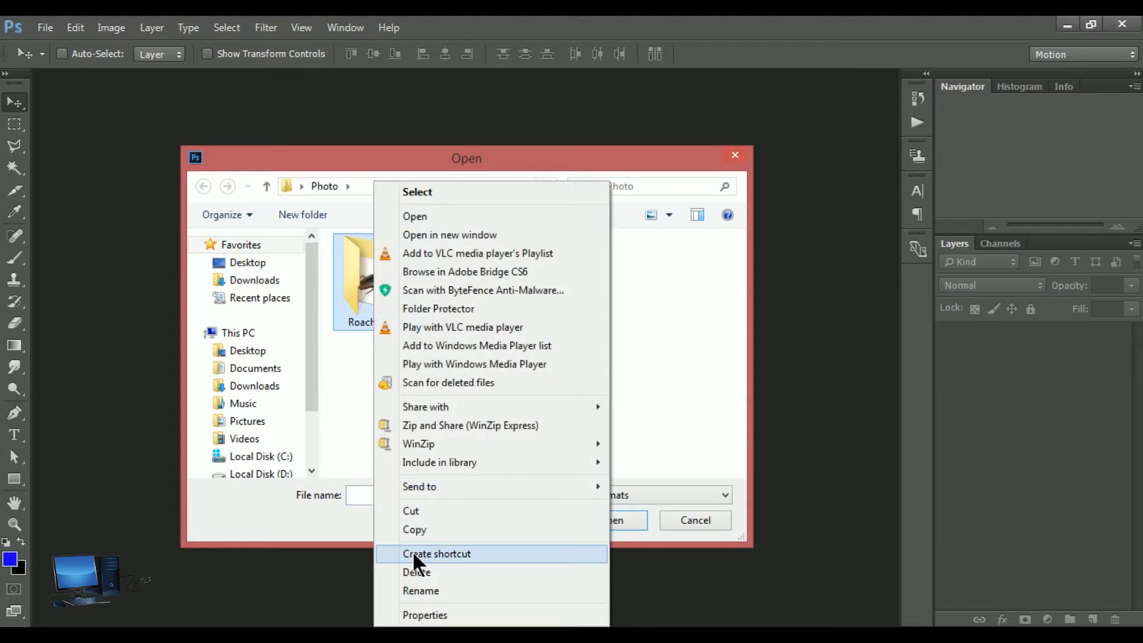
{"action": "left_click", "coordinate": [420, 572]}
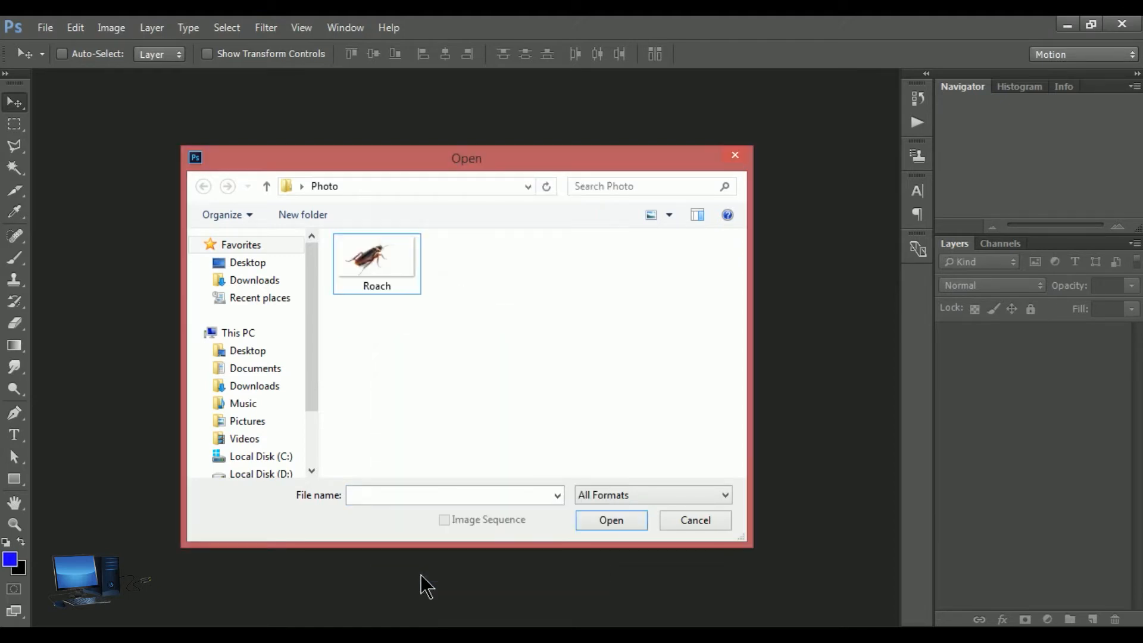
{"action": "left_click", "coordinate": [736, 156]}
Open the Roach image from the Photo folder
{"action": "left_click", "coordinate": [45, 28]}
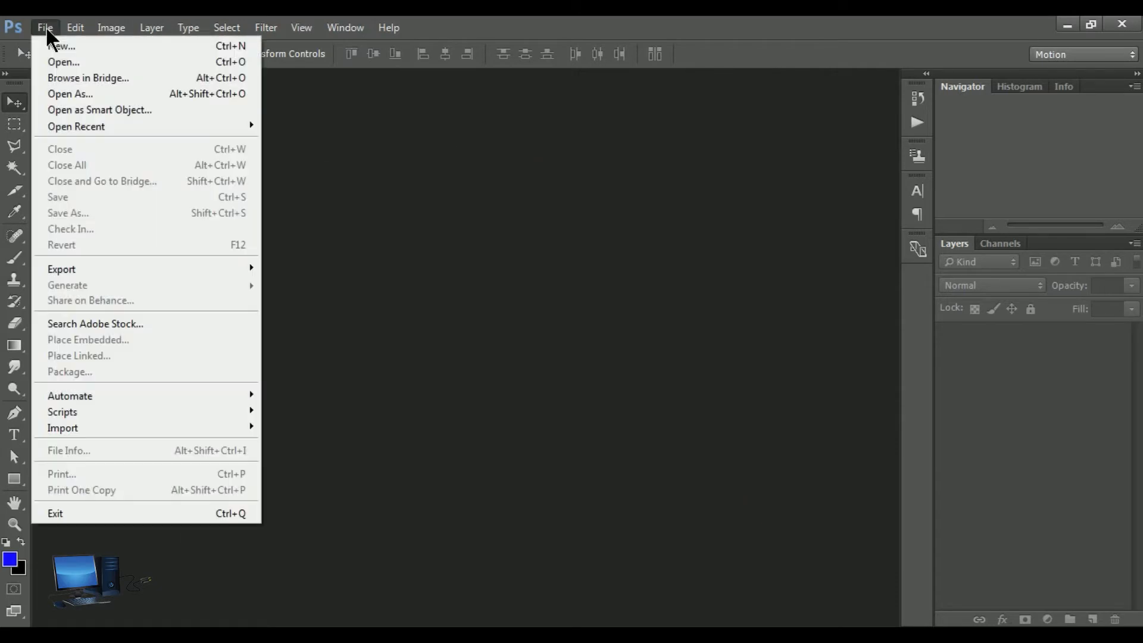
{"action": "left_click", "coordinate": [101, 63]}
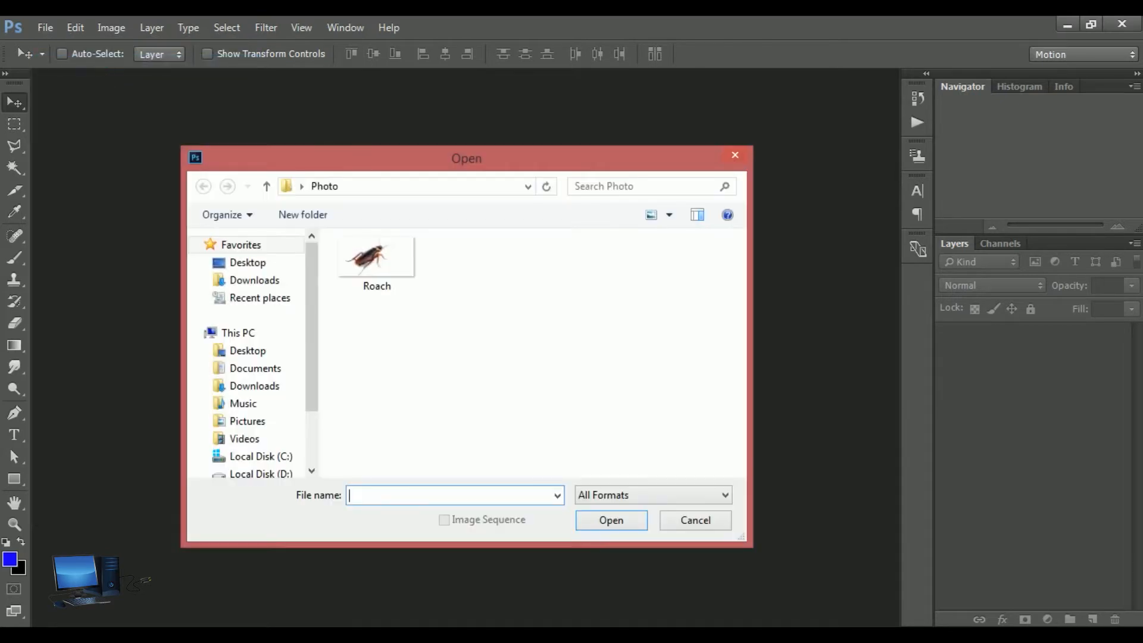
{"action": "left_click", "coordinate": [385, 266]}
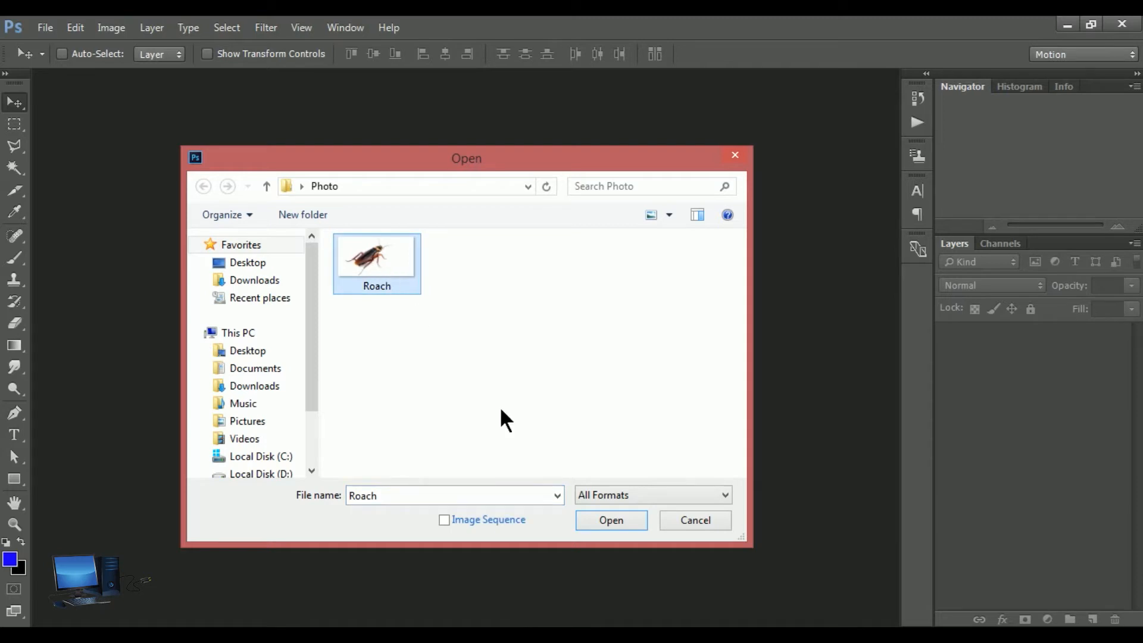
{"action": "left_click", "coordinate": [612, 520]}
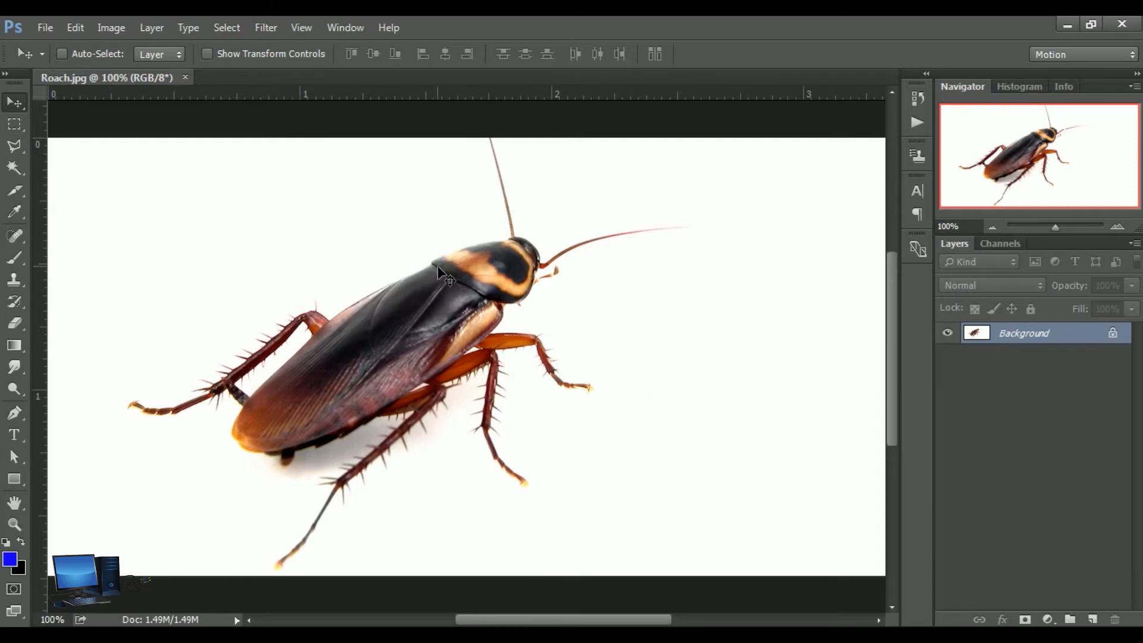
Select the white background around the cockroach with the Magic Wand, adding the shadow area beneath the body to the selection
{"action": "left_click", "coordinate": [14, 171]}
{"action": "left_click", "coordinate": [255, 223]}
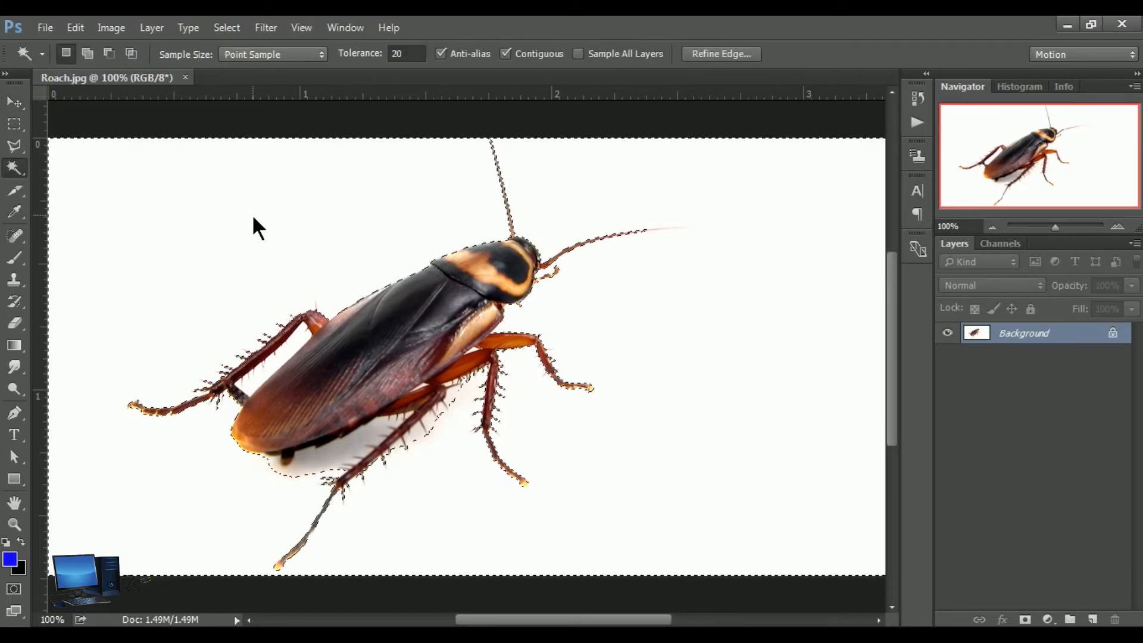
{"action": "key", "text": "shift"}
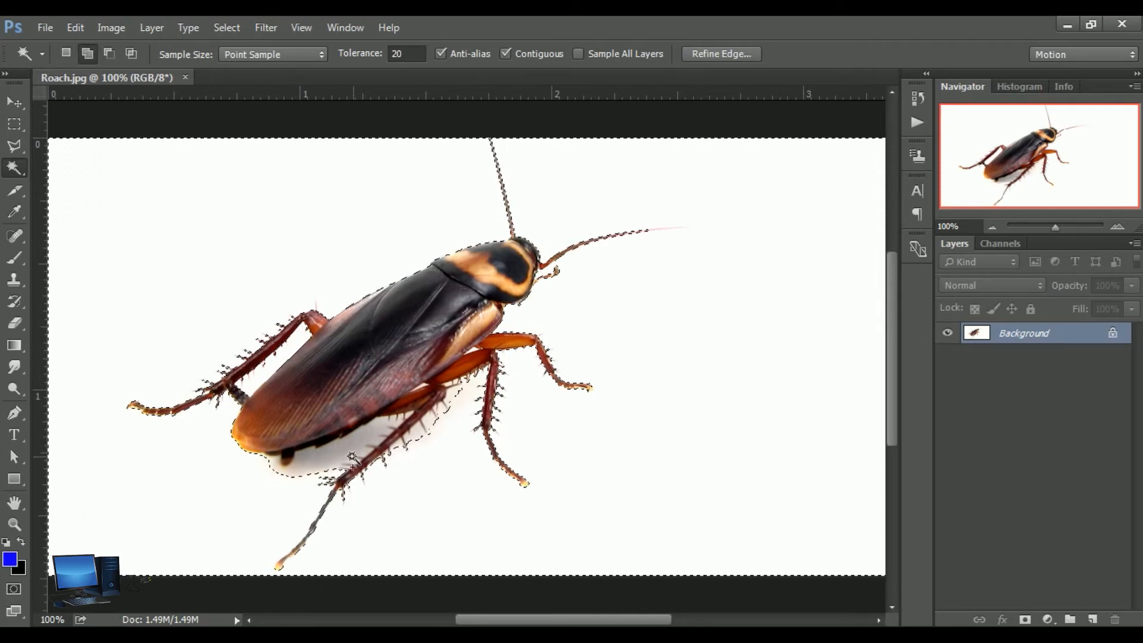
{"action": "left_click", "coordinate": [321, 462], "text": "shift"}
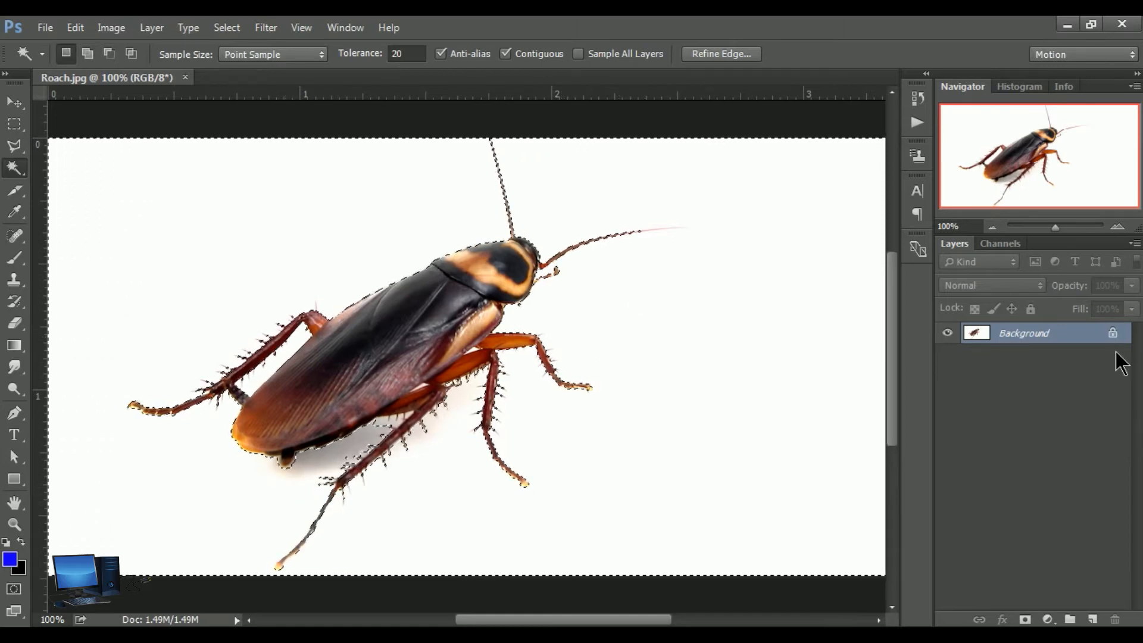
Duplicate the Background layer and delete the selected background area from the copy
{"action": "left_click_drag", "start_coordinate": [1085, 339], "coordinate": [1092, 619]}
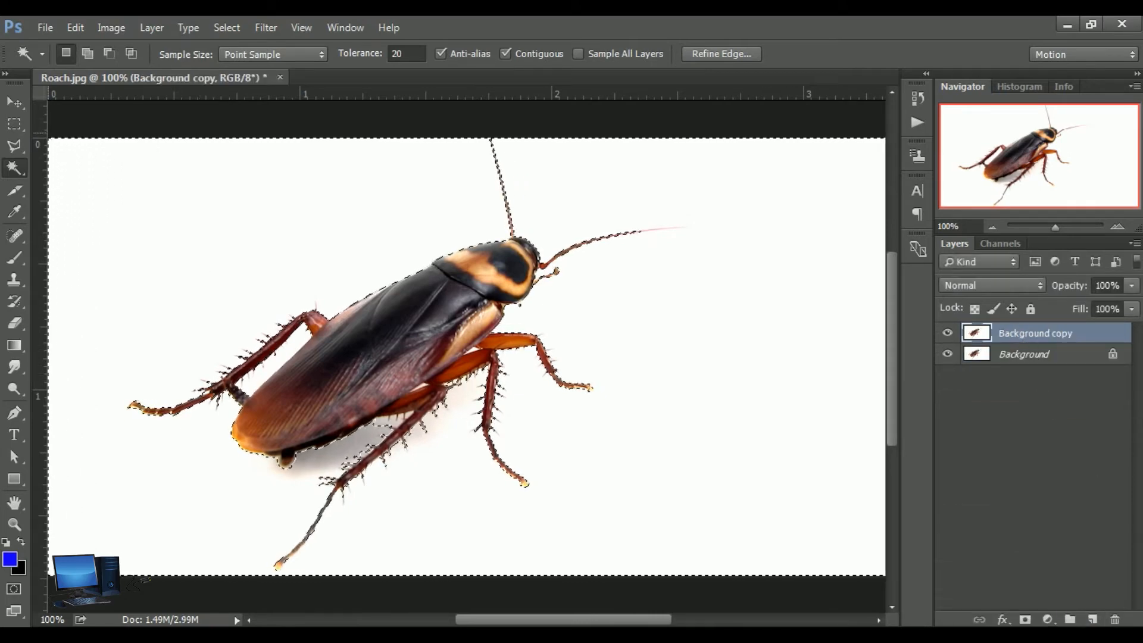
{"action": "left_click", "coordinate": [22, 114]}
{"action": "key", "text": "Delete"}
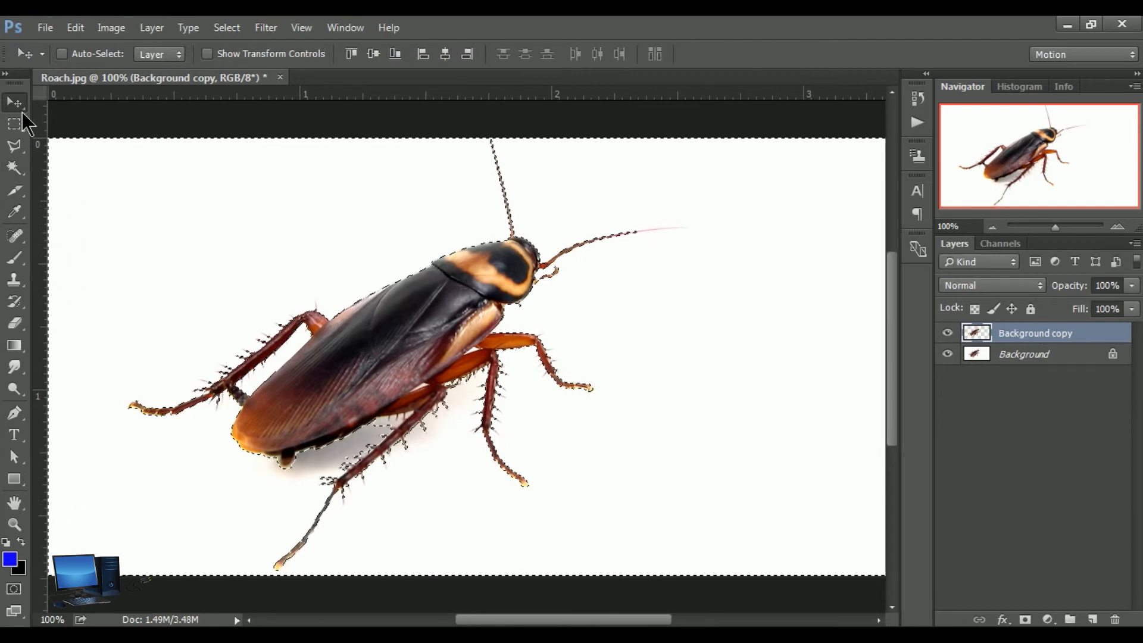
Clear the selection and move the cockroach cutout up and right of the original, hiding the Background layer temporarily
{"action": "left_click", "coordinate": [947, 355]}
{"action": "key", "text": "ctrl+d"}
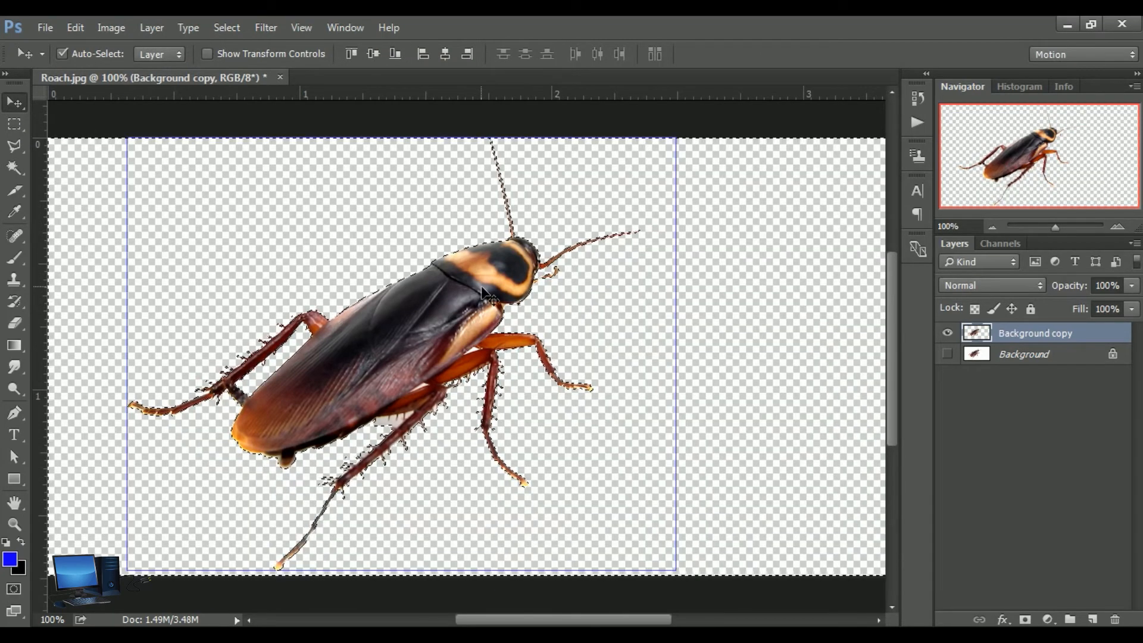
{"action": "left_click_drag", "start_coordinate": [447, 250], "coordinate": [500, 280]}
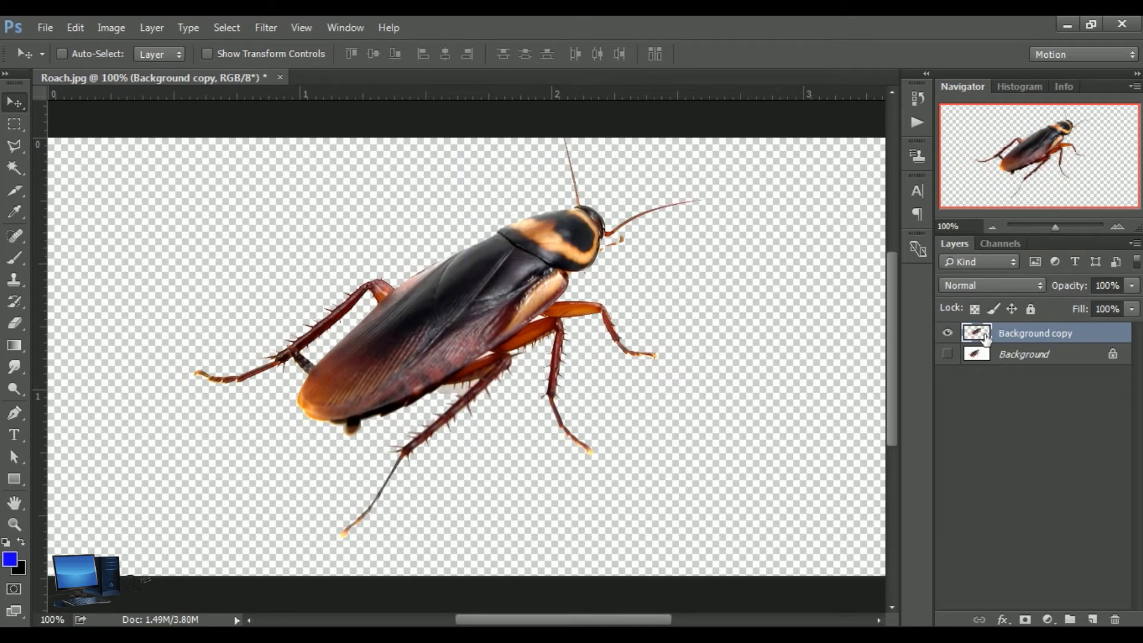
{"action": "left_click", "coordinate": [951, 356]}
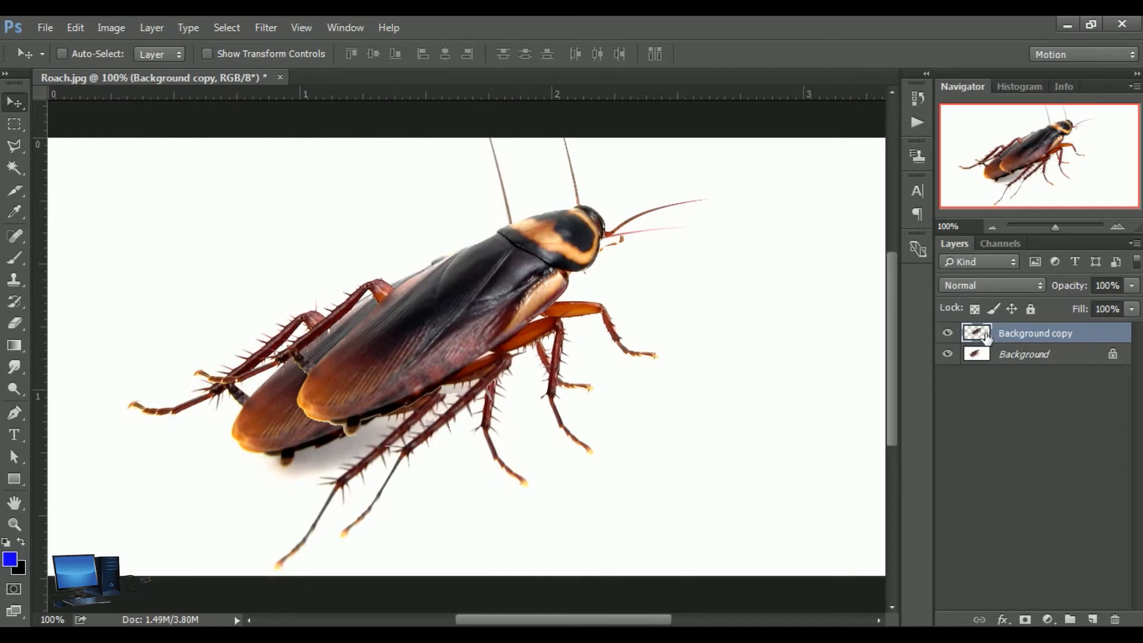
{"action": "mouse_move", "coordinate": [507, 335]}
{"action": "left_mouse_down"}
{"action": "mouse_move", "coordinate": [673, 322]}
{"action": "mouse_move", "coordinate": [619, 346]}
{"action": "mouse_move", "coordinate": [528, 337]}
{"action": "mouse_move", "coordinate": [508, 331]}
{"action": "mouse_move", "coordinate": [516, 311]}
{"action": "mouse_move", "coordinate": [501, 313]}
{"action": "left_mouse_up"}
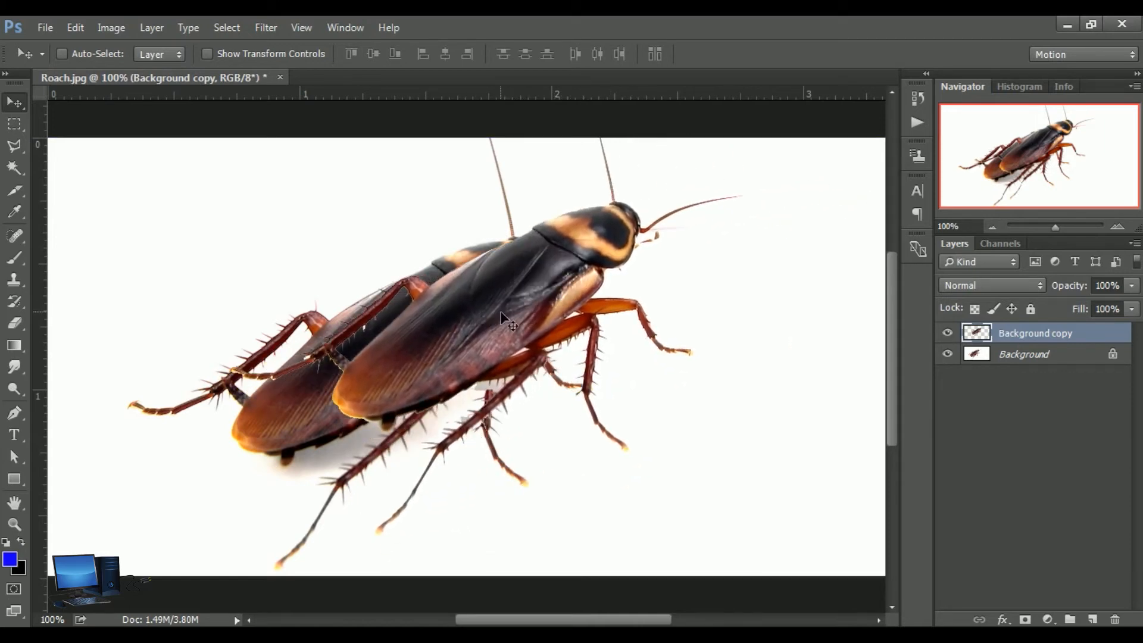
Turn on Image Assets generation for the Roach document
{"action": "left_click", "coordinate": [51, 32]}
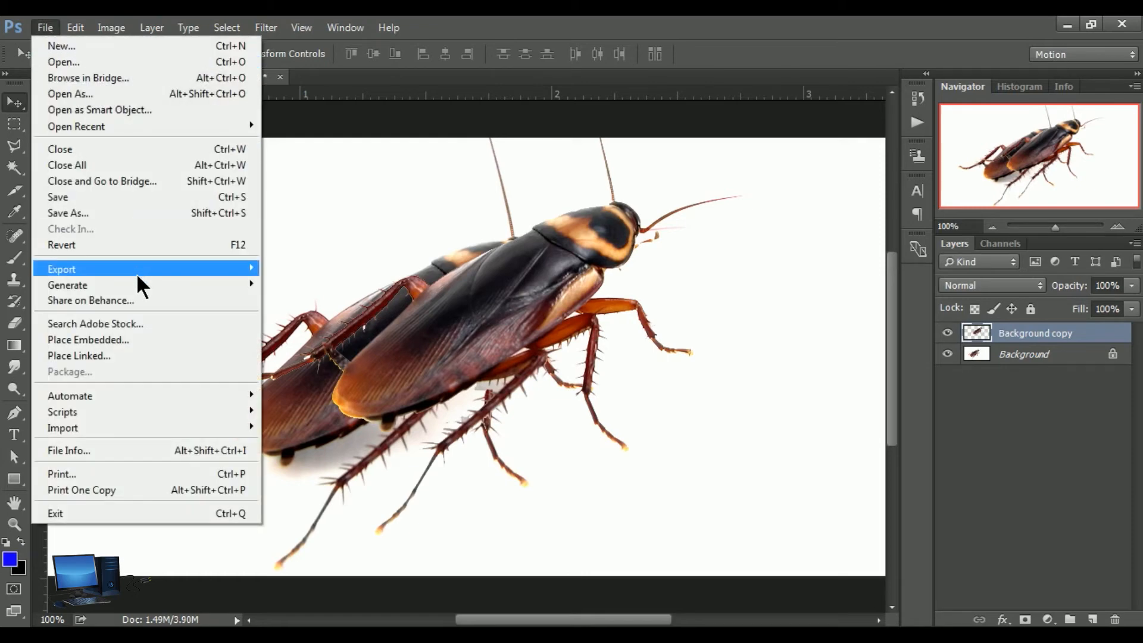
{"action": "mouse_move", "coordinate": [145, 285]}
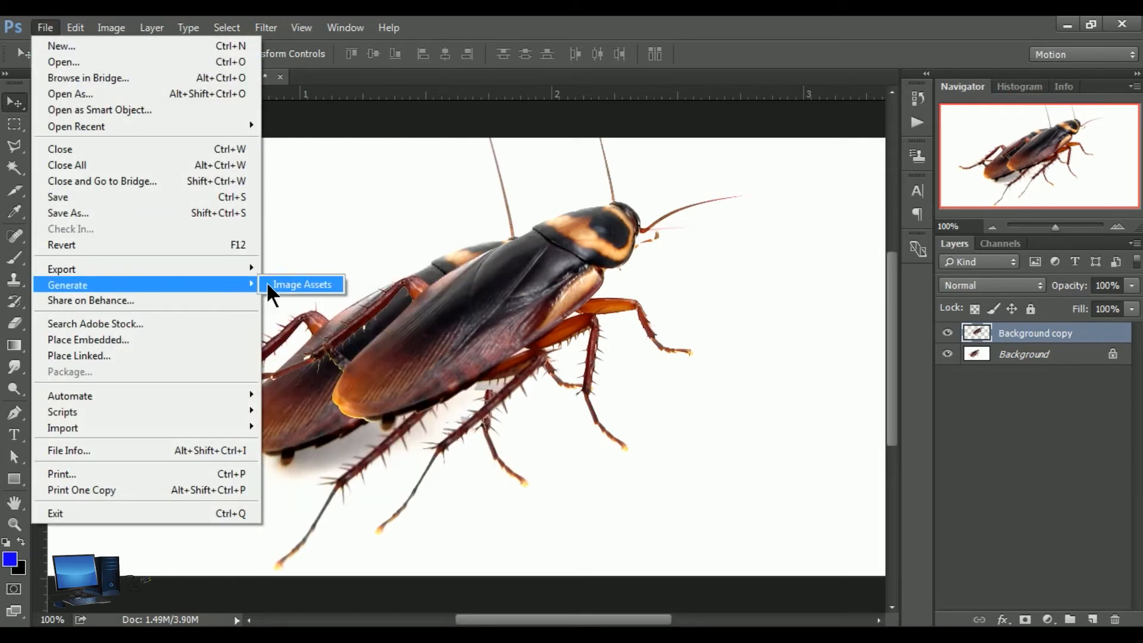
{"action": "left_click", "coordinate": [314, 285]}
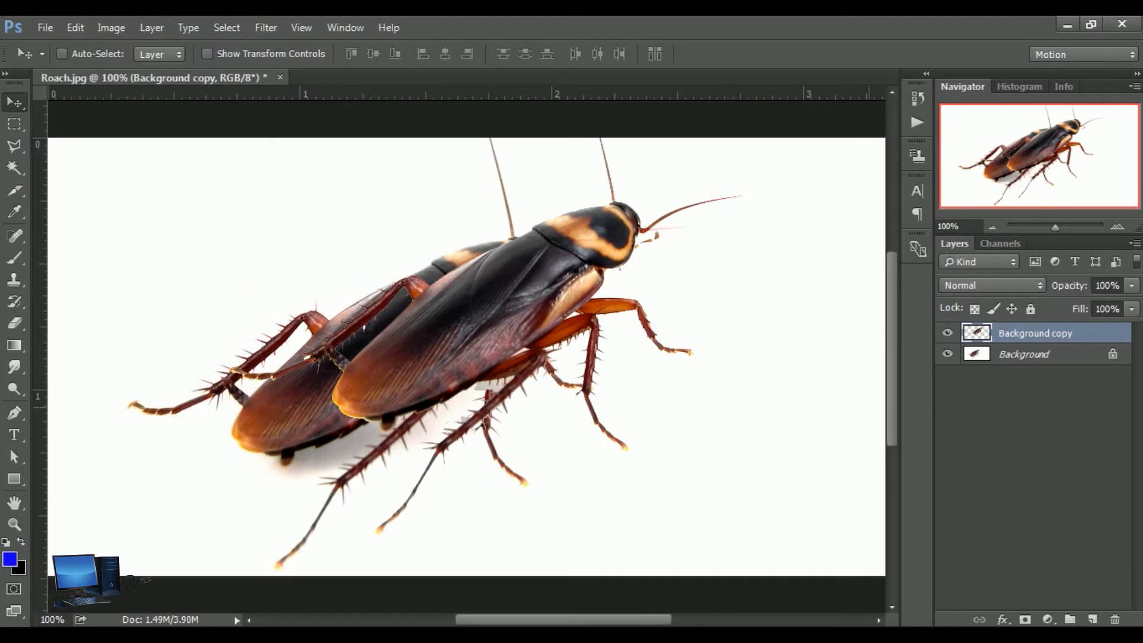
Rename the Background copy layer as Cockroce.png
{"action": "double_click", "coordinate": [1046, 335]}
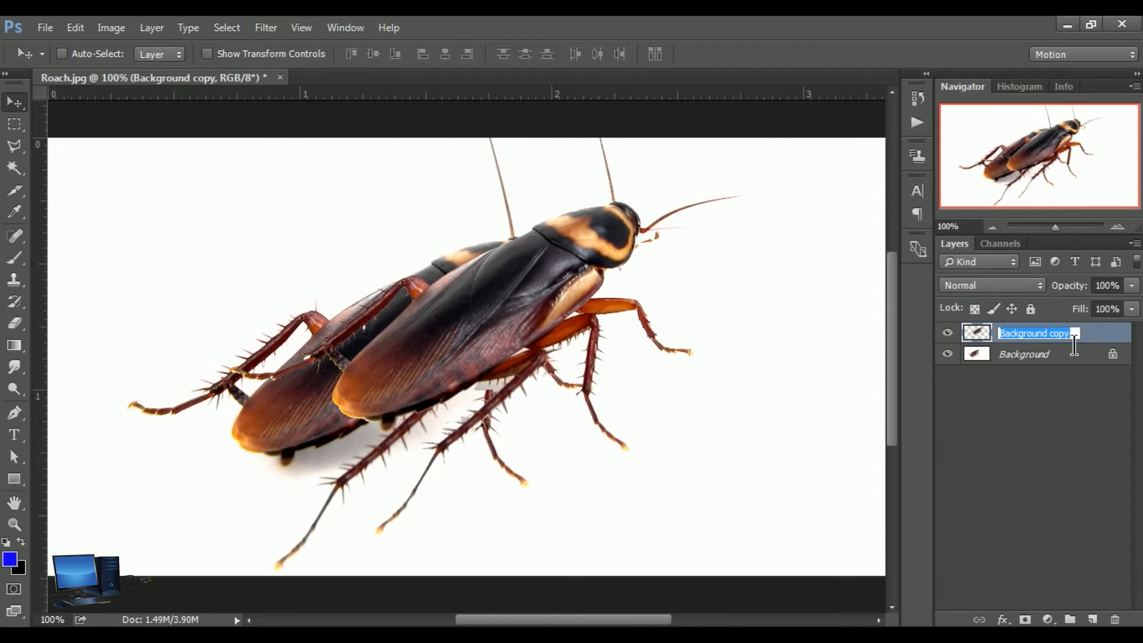
{"action": "type", "text": "Cock"}
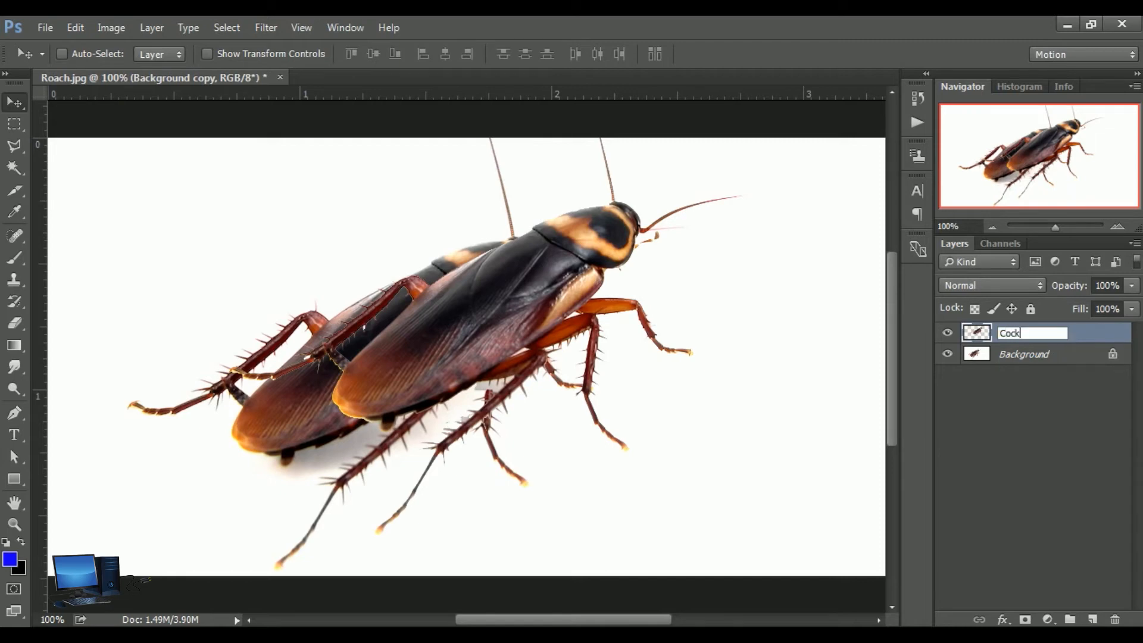
{"action": "type", "text": "roce.png"}
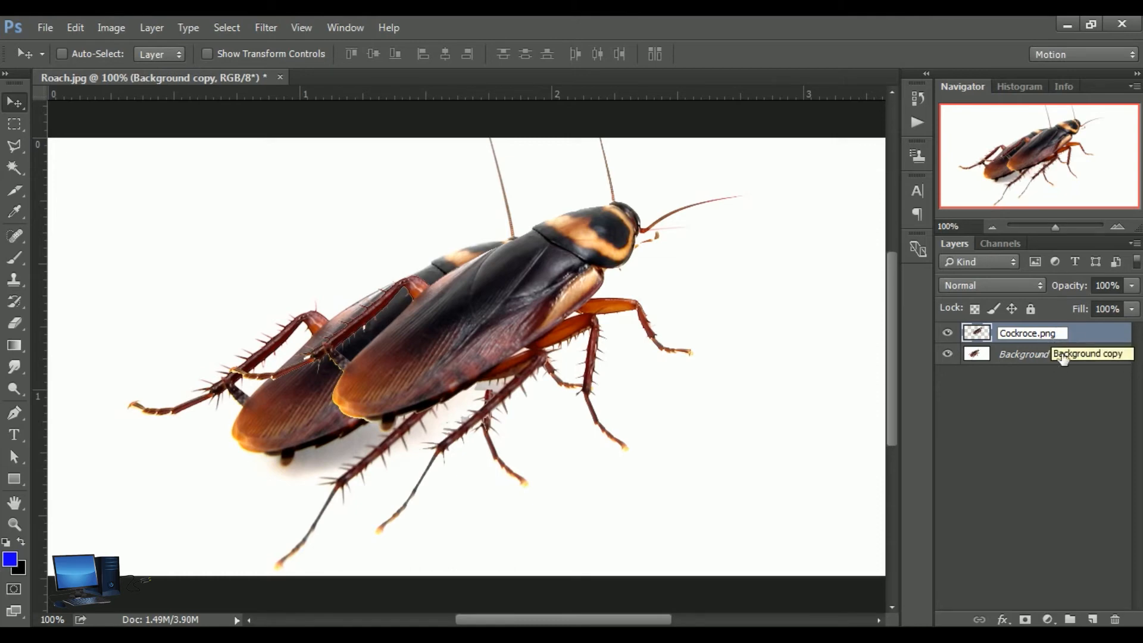
{"action": "left_click", "coordinate": [1037, 411]}
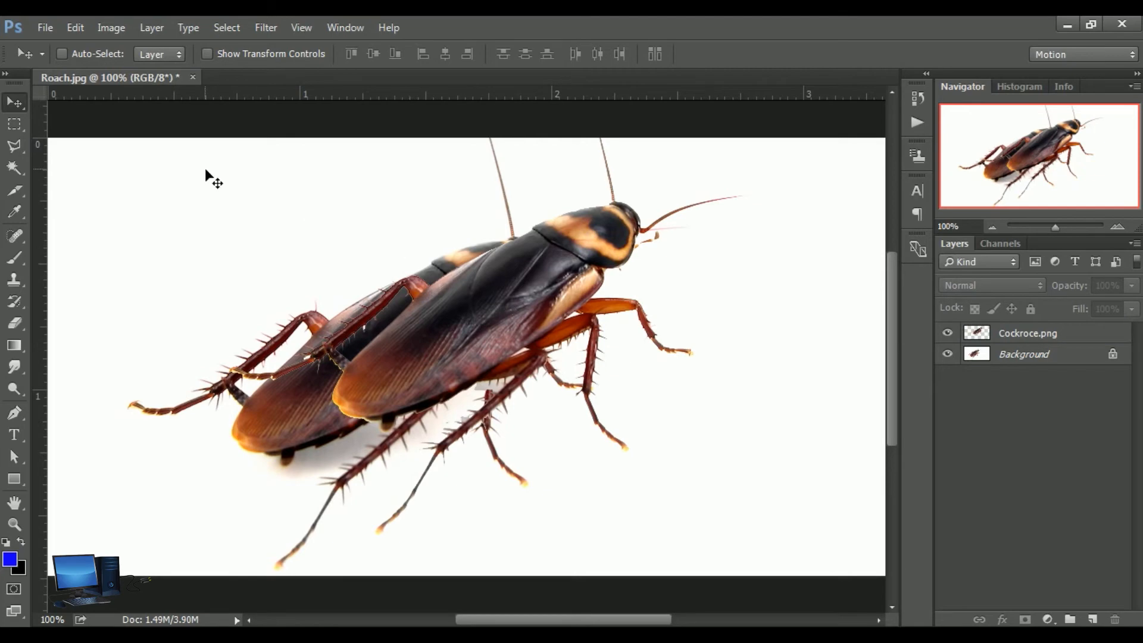
Open the generated Cockroce image from the Roach-assets folder and shift the cockroach on its transparent canvas
{"action": "left_click", "coordinate": [46, 28]}
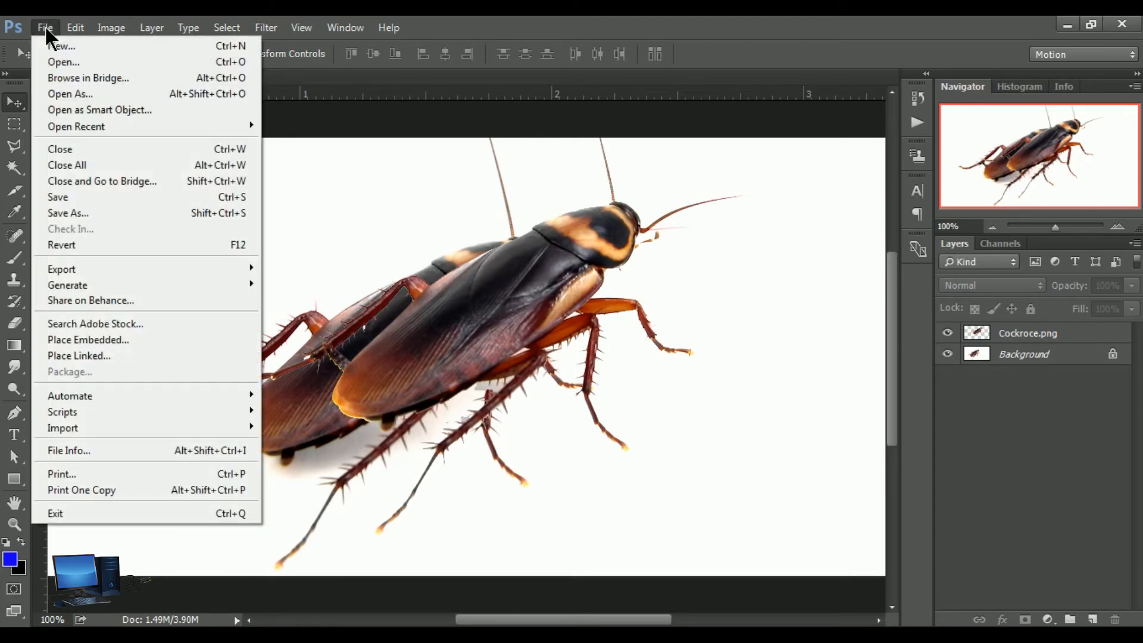
{"action": "left_click", "coordinate": [67, 62]}
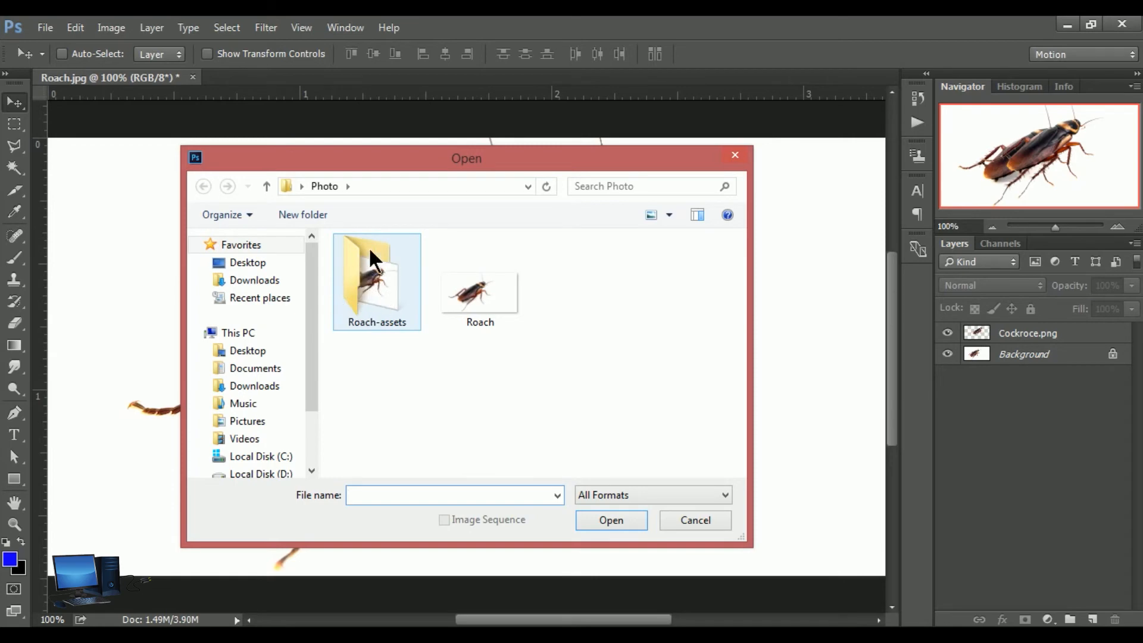
{"action": "left_click", "coordinate": [371, 278]}
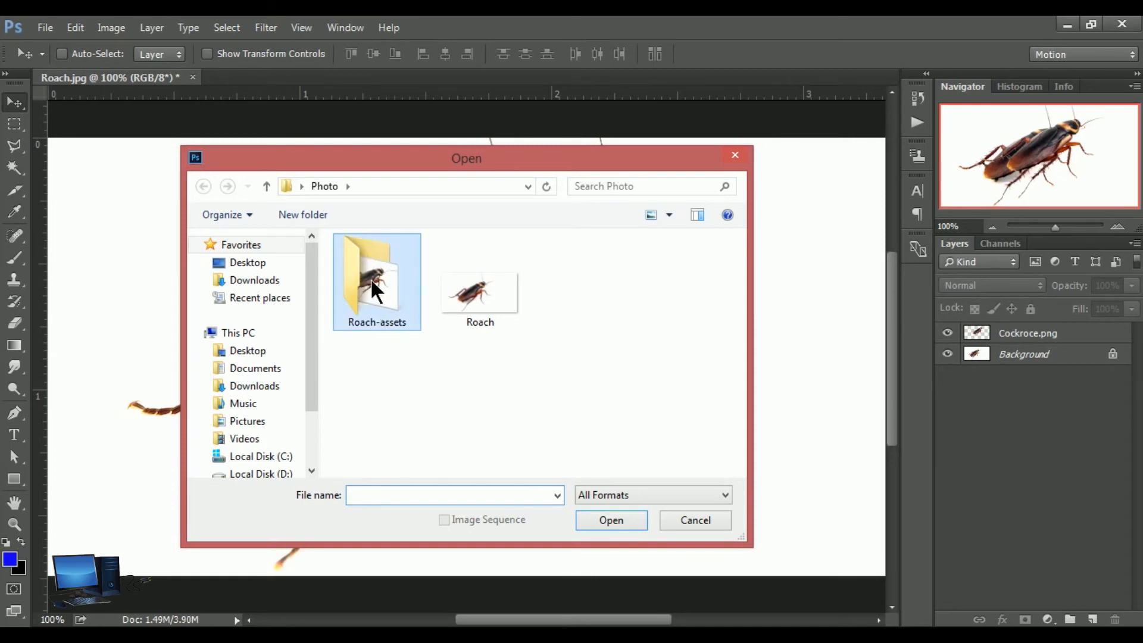
{"action": "left_click", "coordinate": [619, 524]}
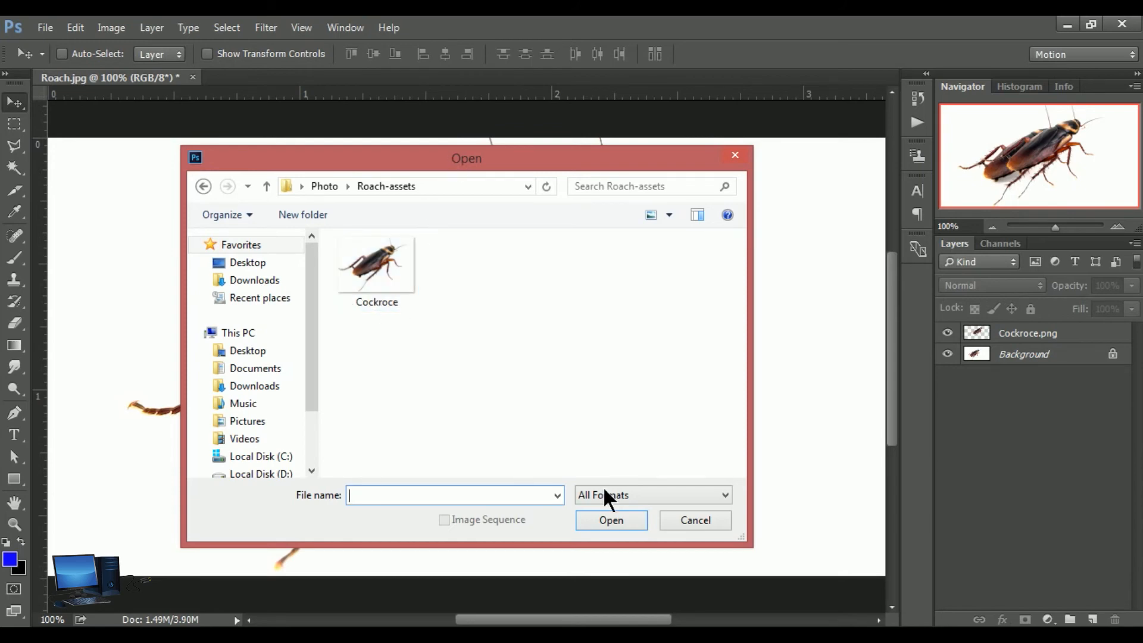
{"action": "left_click", "coordinate": [396, 291]}
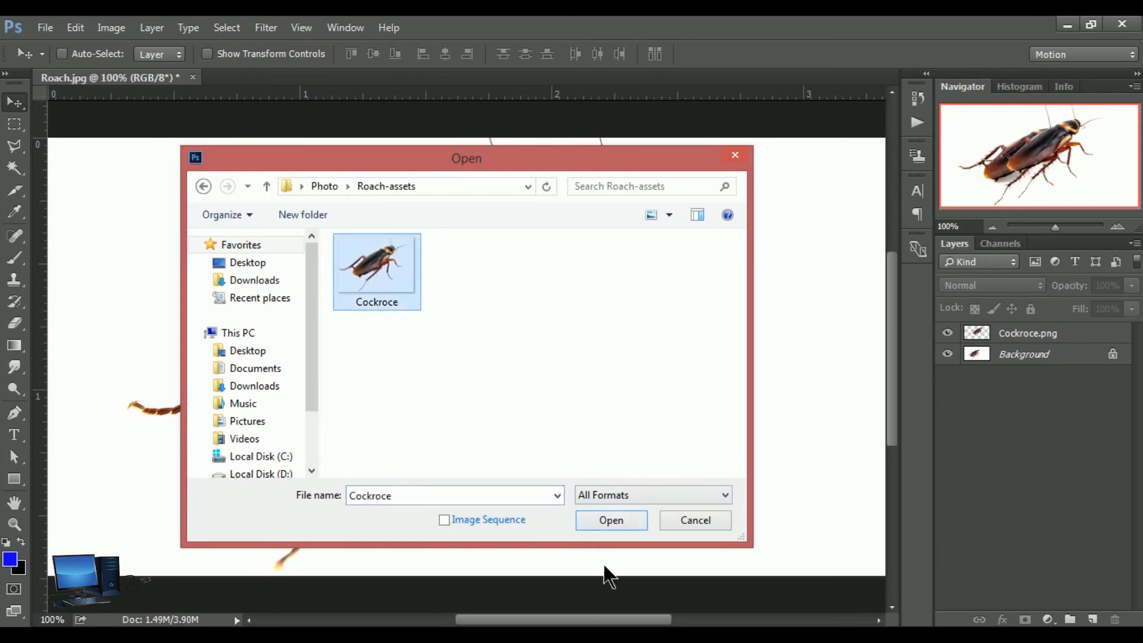
{"action": "left_click", "coordinate": [629, 523]}
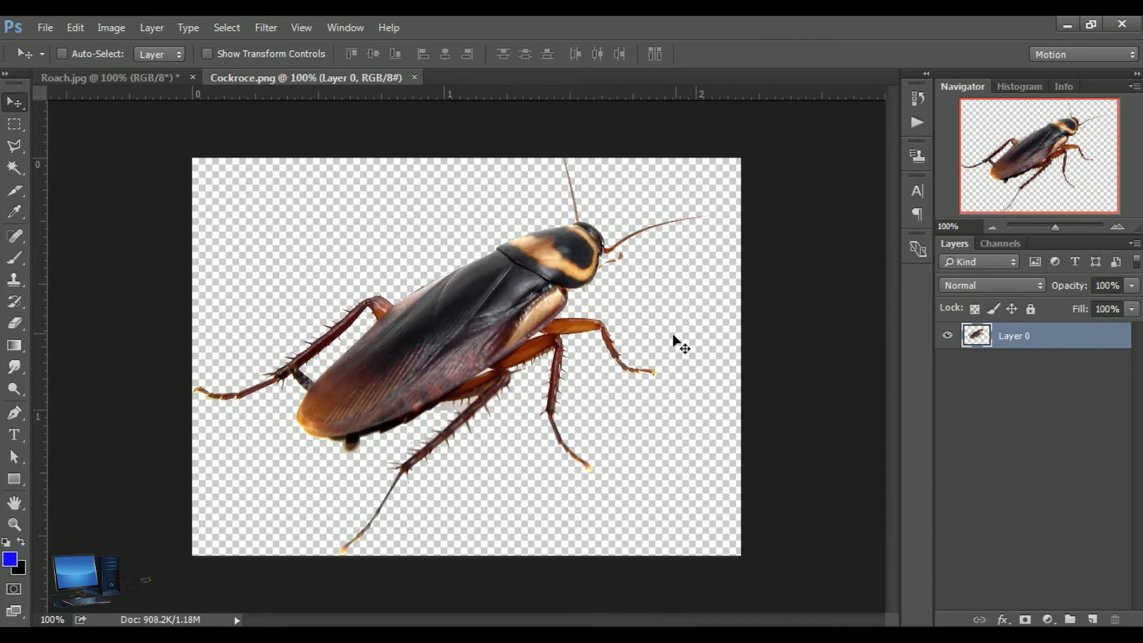
{"action": "left_click_drag", "start_coordinate": [475, 313], "coordinate": [435, 269]}
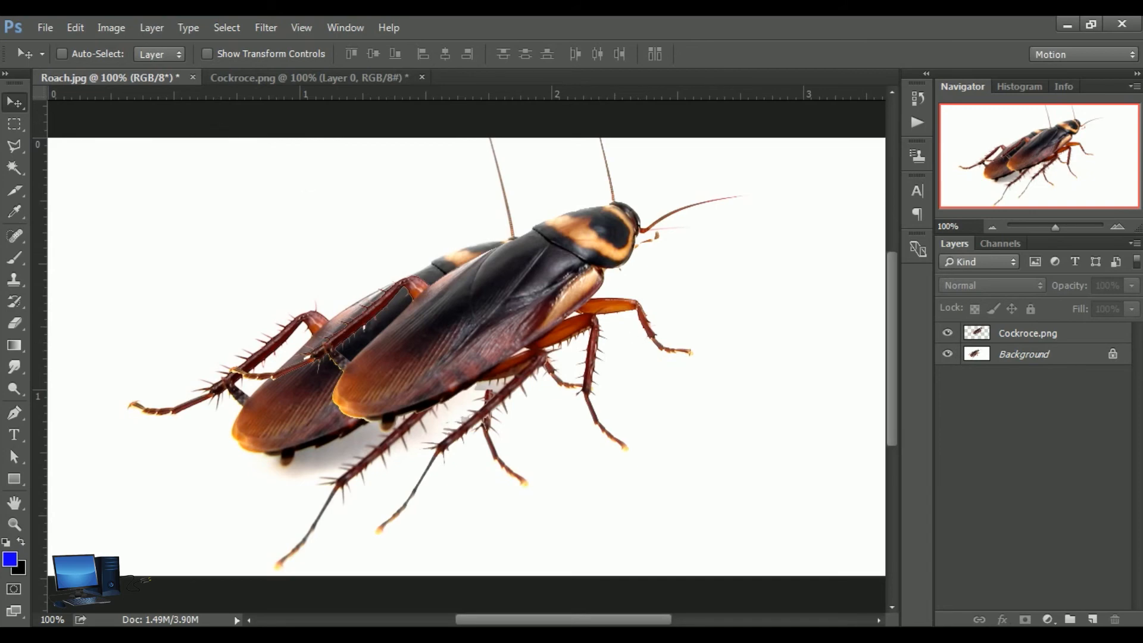
Return to the Roach.jpg document and browse for files to open in the Photo folder on the Desktop
{"action": "left_click", "coordinate": [50, 27]}
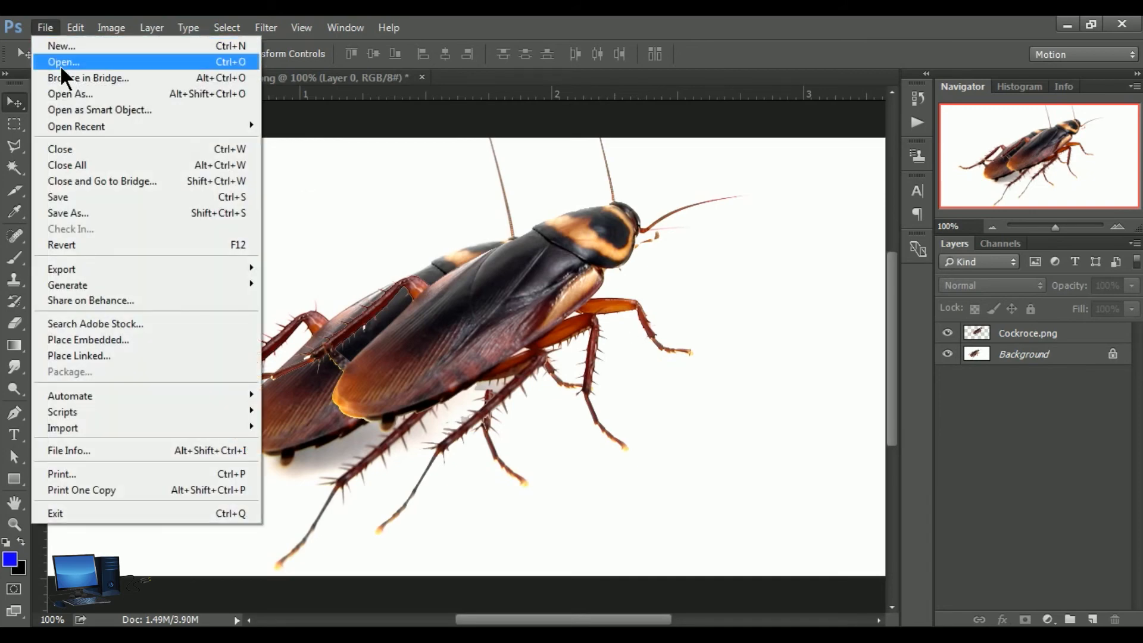
{"action": "left_click", "coordinate": [60, 64]}
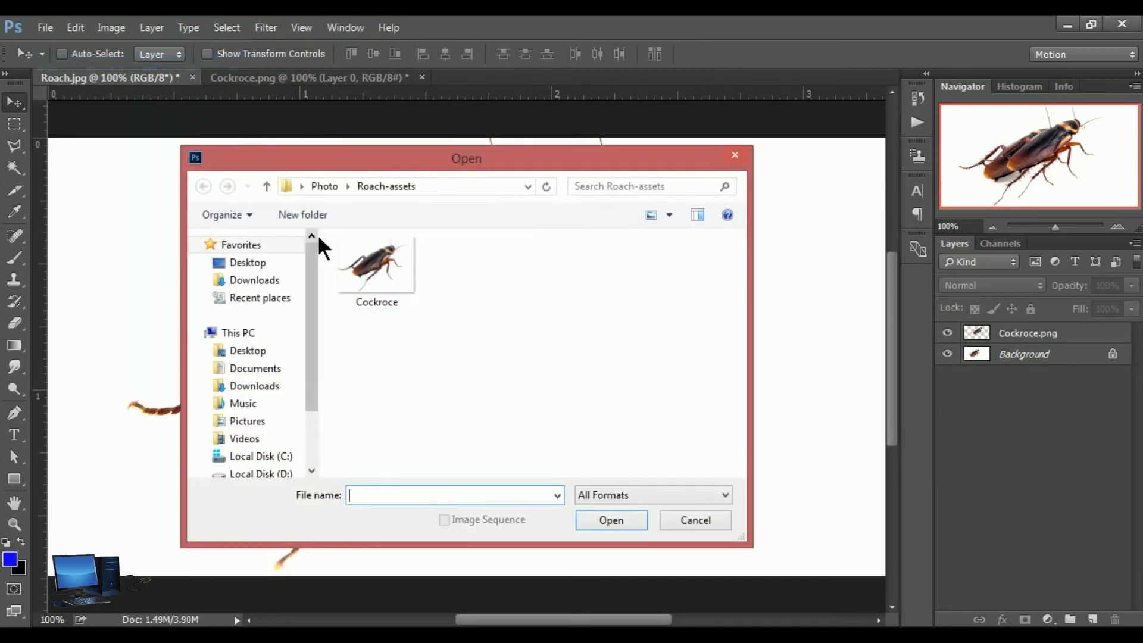
{"action": "left_click", "coordinate": [262, 266]}
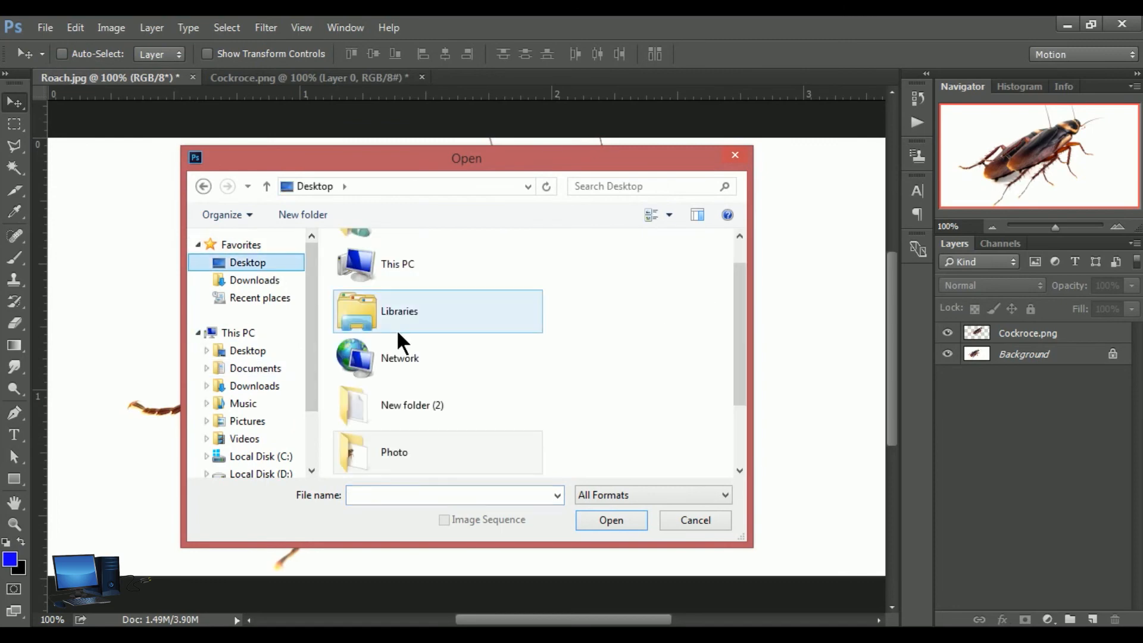
{"action": "double_click", "coordinate": [411, 452]}
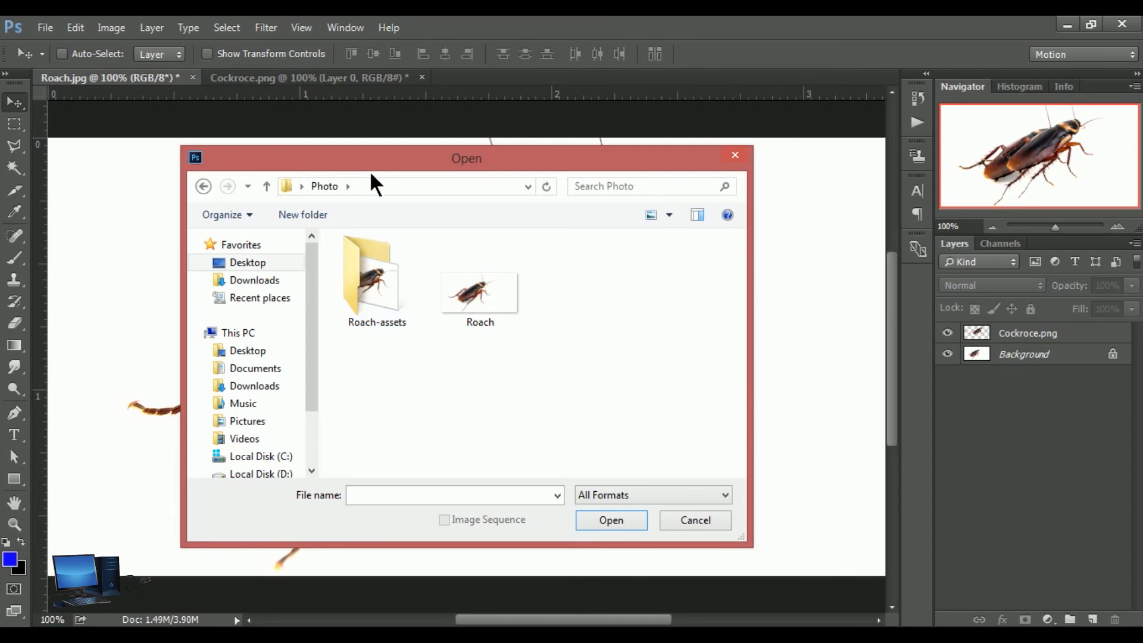
{"action": "left_click_drag", "start_coordinate": [382, 156], "coordinate": [290, 156]}
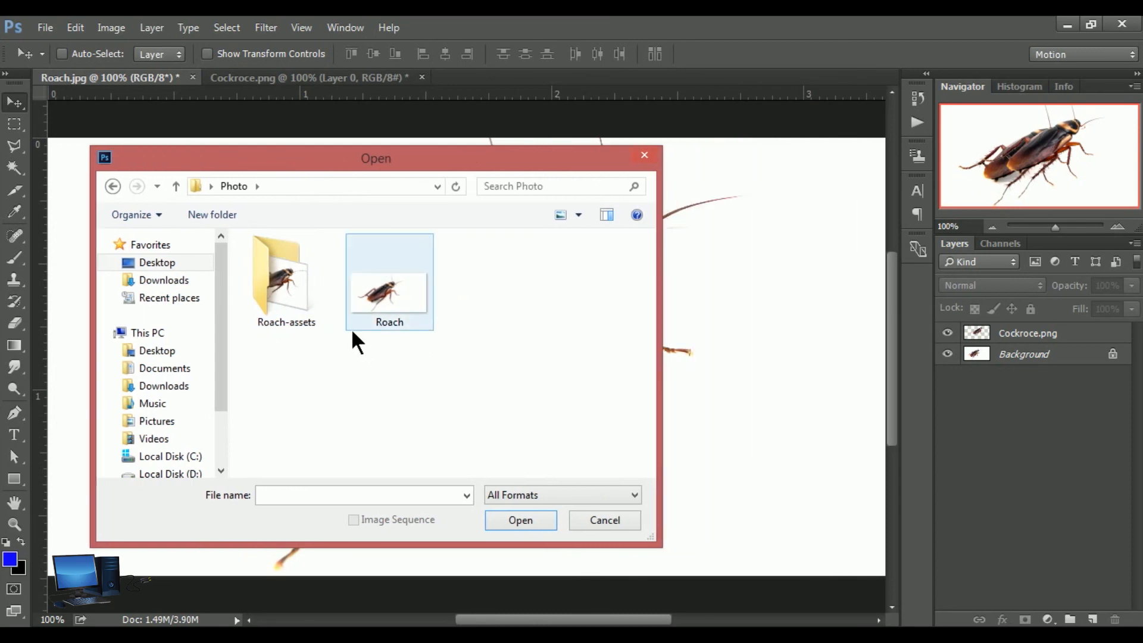